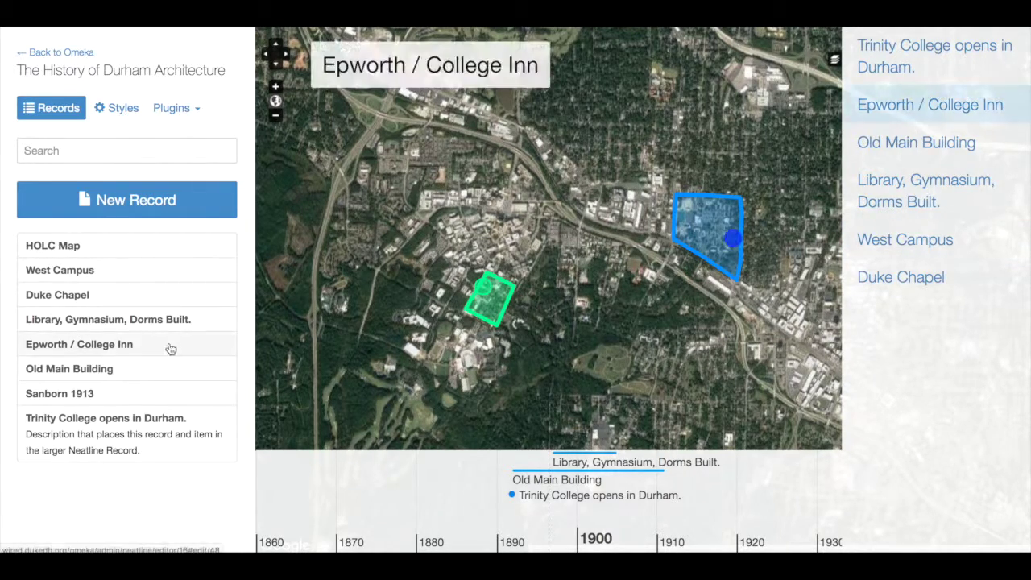
# Open record #44 'Trinity College opens in Durham.' from the Records list for editing.
pyautogui.click(113, 424)
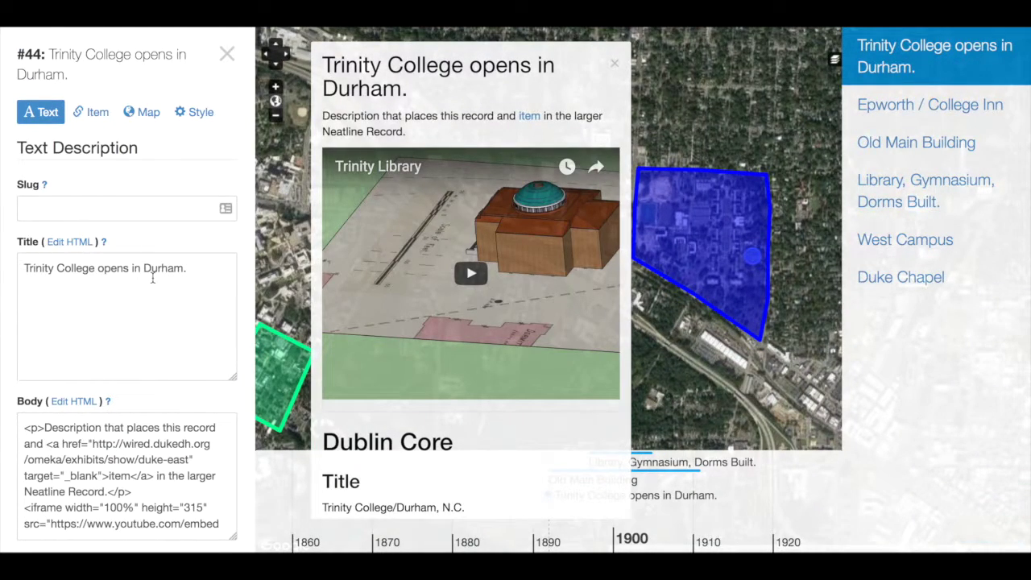
# Wrap the Trinity College title in <h1></h1> tags and save the record.
pyautogui.click(30, 271)
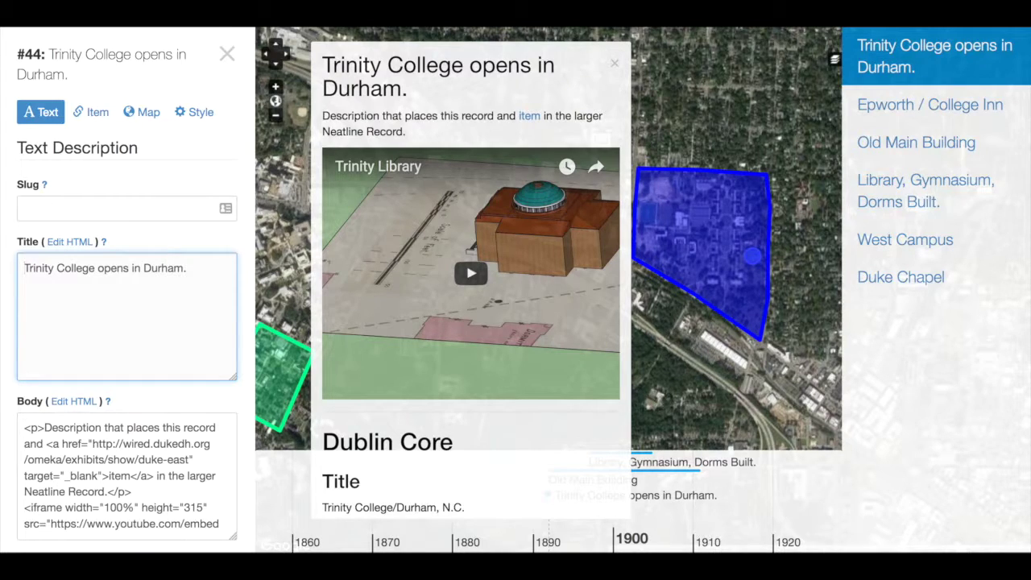
pyautogui.write('<')
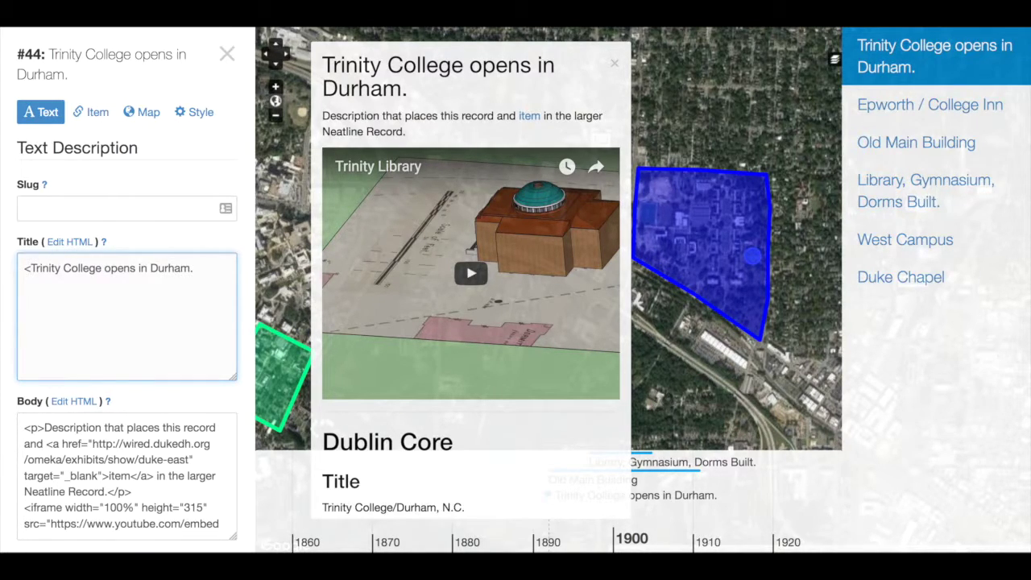
pyautogui.write('h1>')
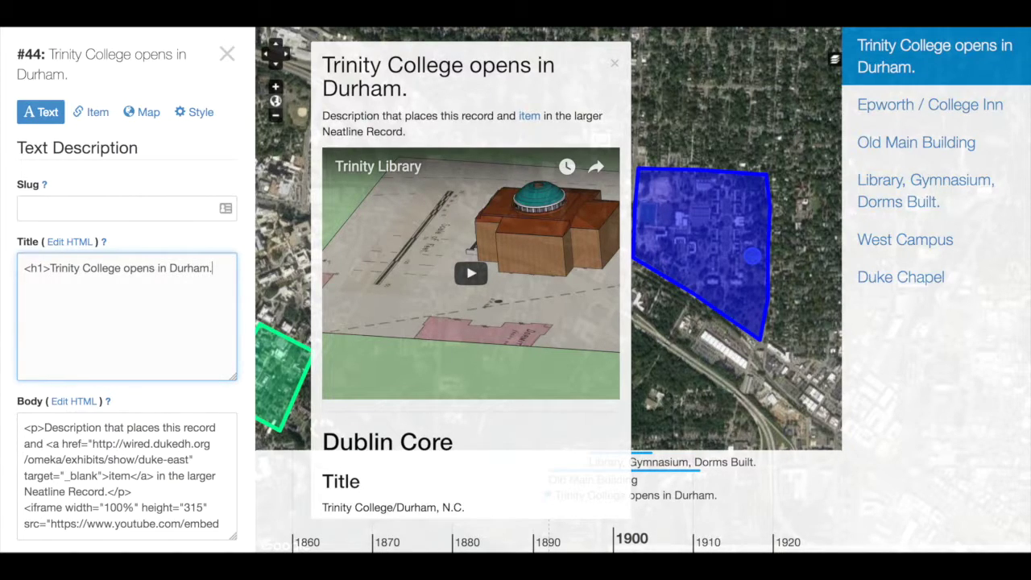
pyautogui.write('</h1>')
pyautogui.hotkey('shift', 'Left')
pyautogui.hotkey('shift', 'Left')
pyautogui.hotkey('shift', 'Left')
pyautogui.hotkey('shift', 'Left')
pyautogui.hotkey('shift', 'Left')
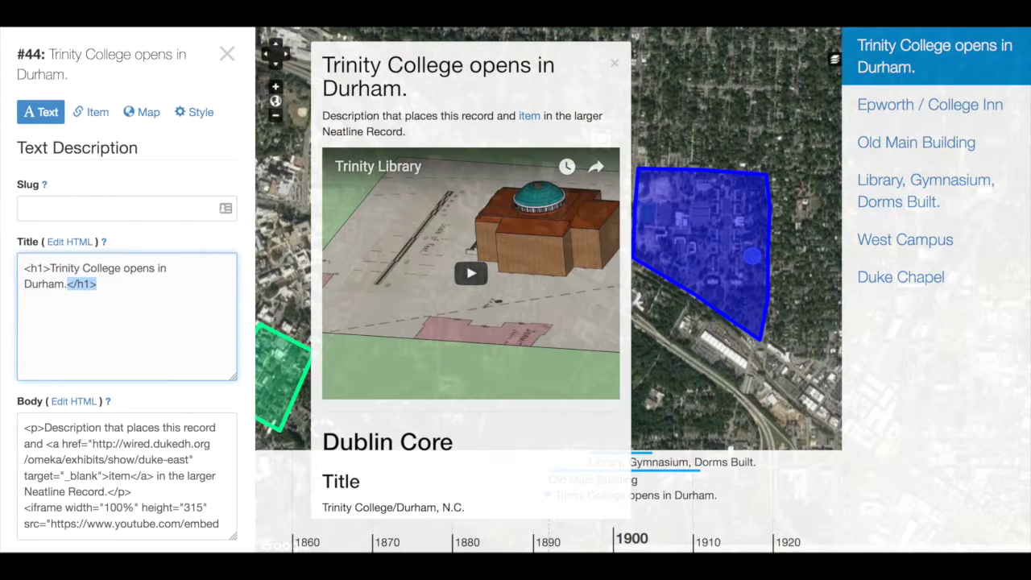
pyautogui.moveTo(24, 268); pyautogui.dragTo(69, 284)
pyautogui.scroll(-1, 117, 345)
pyautogui.click(55, 537)
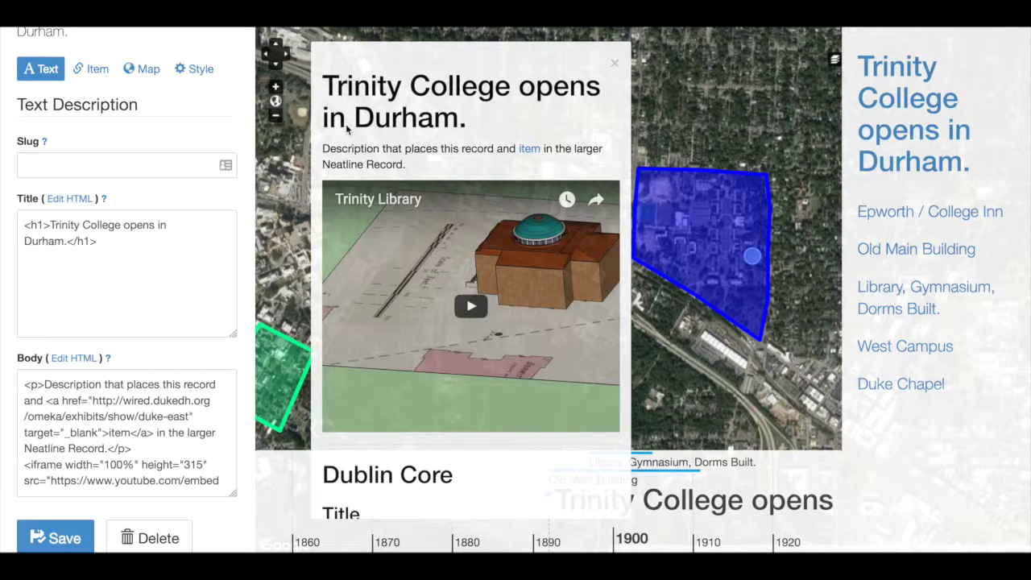
pyautogui.click(36, 226)
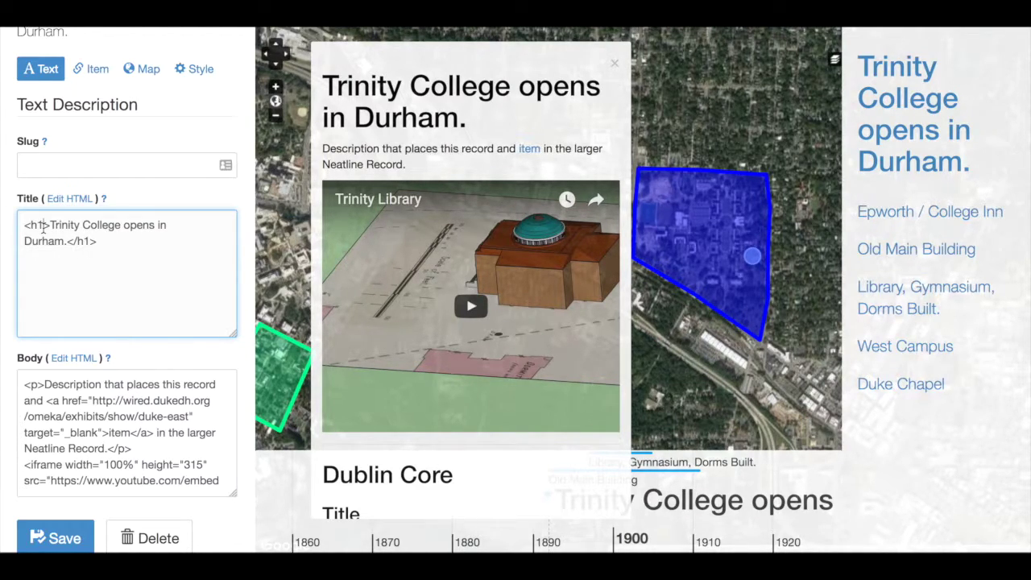
# Change the title's h1 tags to h2 in both opening and closing tags and save.
pyautogui.click(45, 226)
pyautogui.press('BackSpace')
pyautogui.write('2')
pyautogui.click(94, 241)
pyautogui.press('BackSpace')
pyautogui.write('2')
pyautogui.click(77, 536)
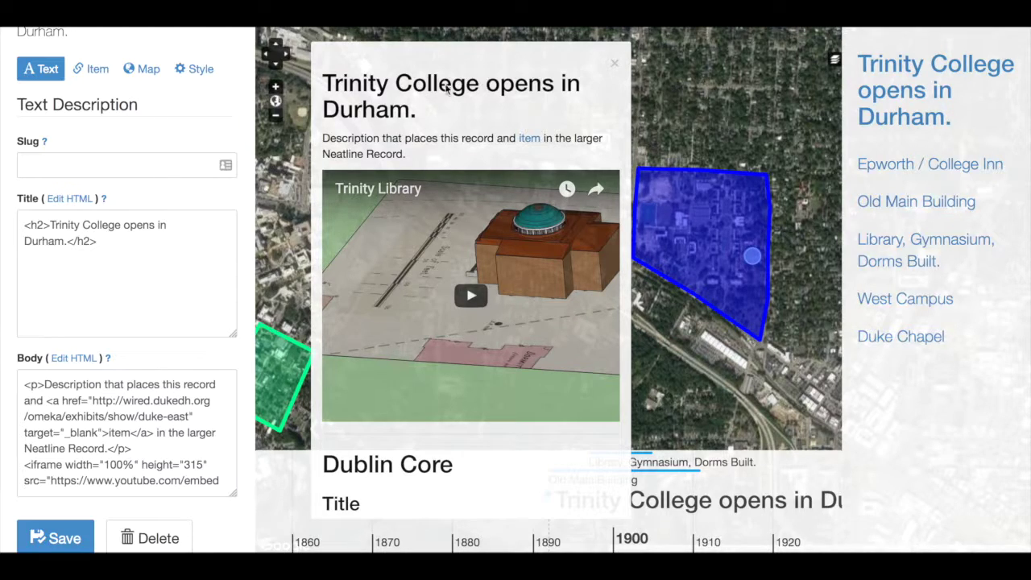
# Add style="font-size:14px;" to the opening h2 tag and save.
pyautogui.click(44, 227)
pyautogui.write('style=')
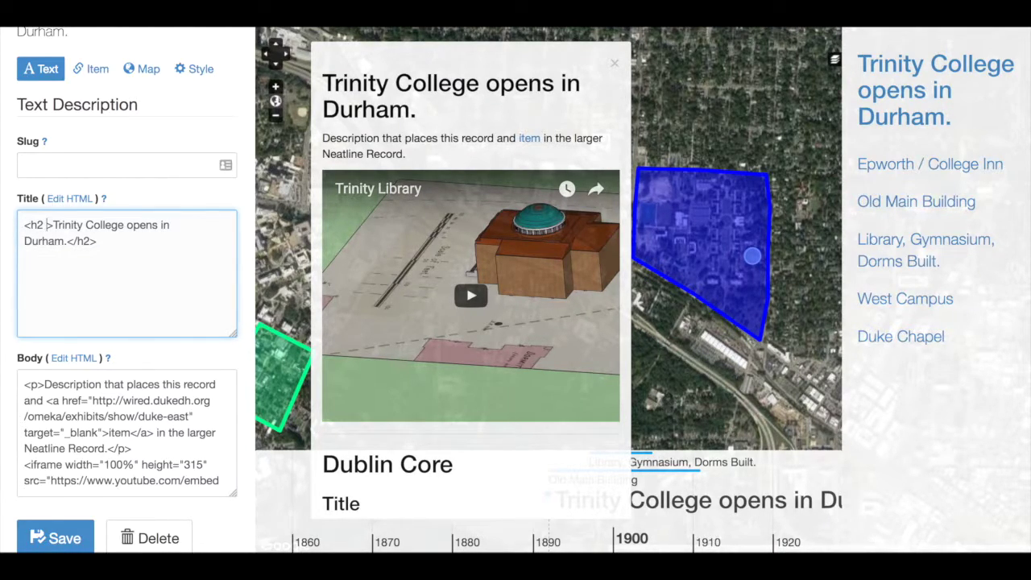
pyautogui.write('"')
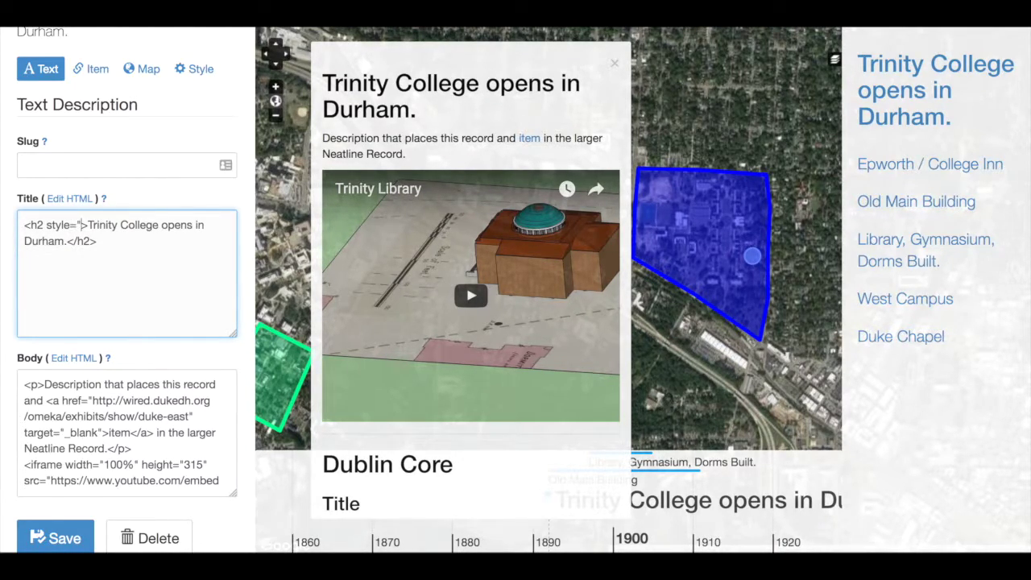
pyautogui.write('font-size:')
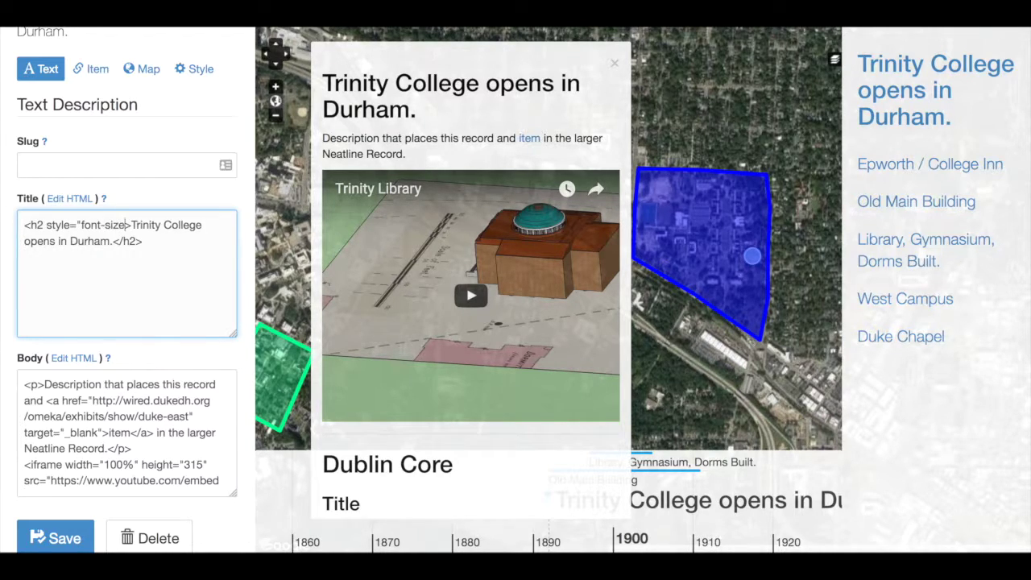
pyautogui.write('14px;"')
pyautogui.click(79, 541)
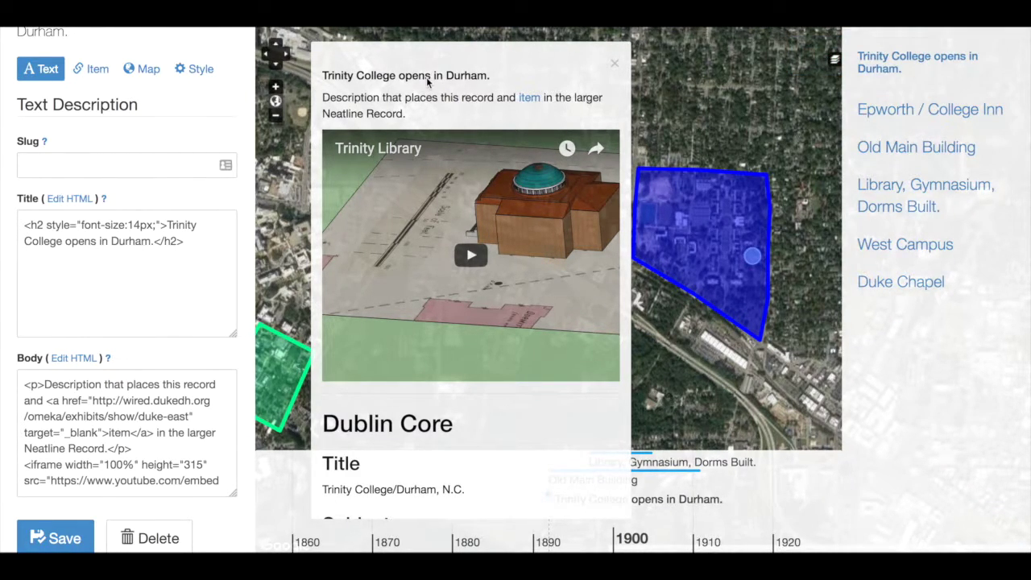
# Replace the styled h2 tags with <strong></strong>, save, and close the Trinity College editor.
pyautogui.click(152, 222)
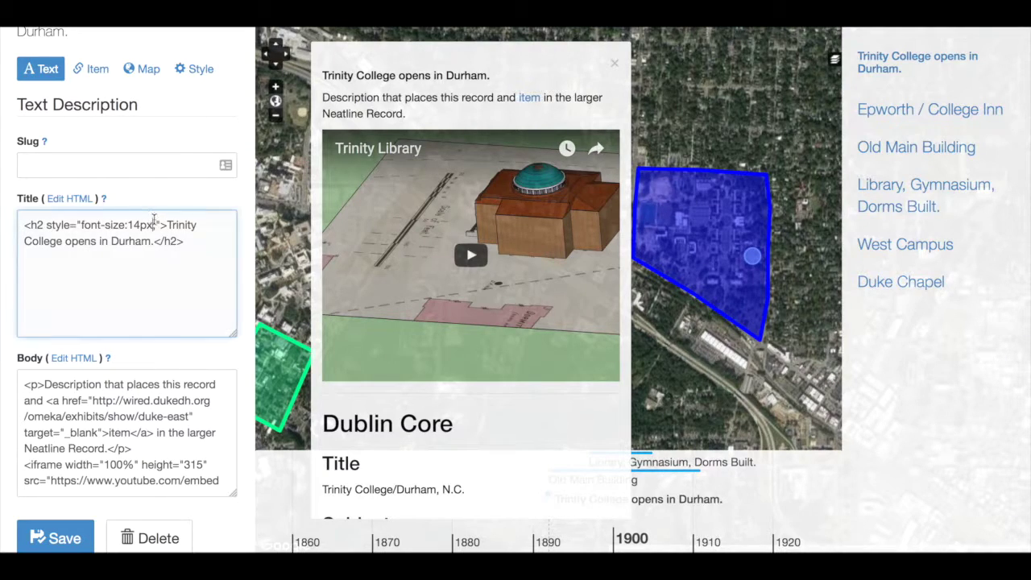
pyautogui.moveTo(162, 224); pyautogui.dragTo(33, 228)
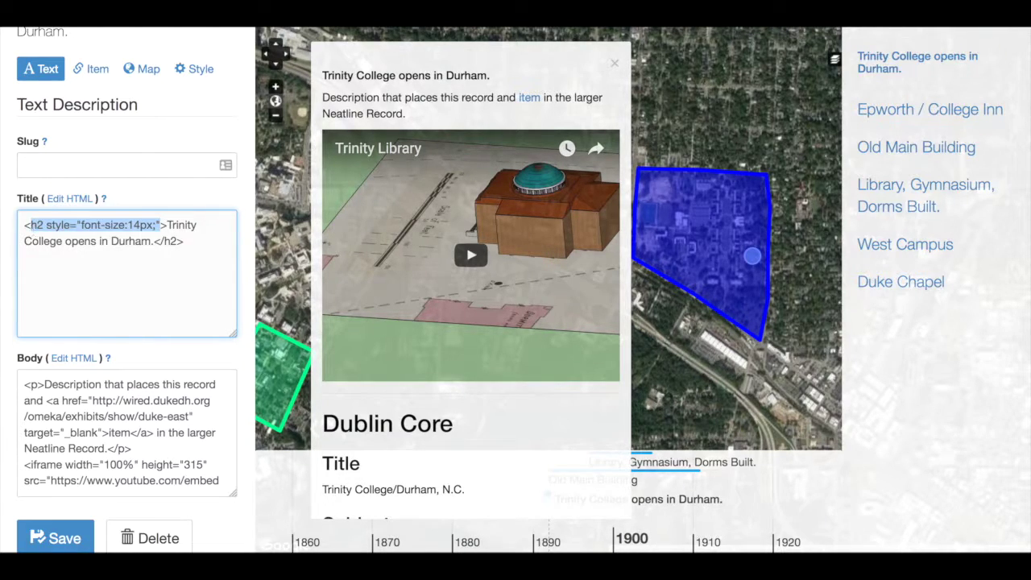
pyautogui.write('strong')
pyautogui.click(91, 242)
pyautogui.press('BackSpace')
pyautogui.press('BackSpace')
pyautogui.write('strong')
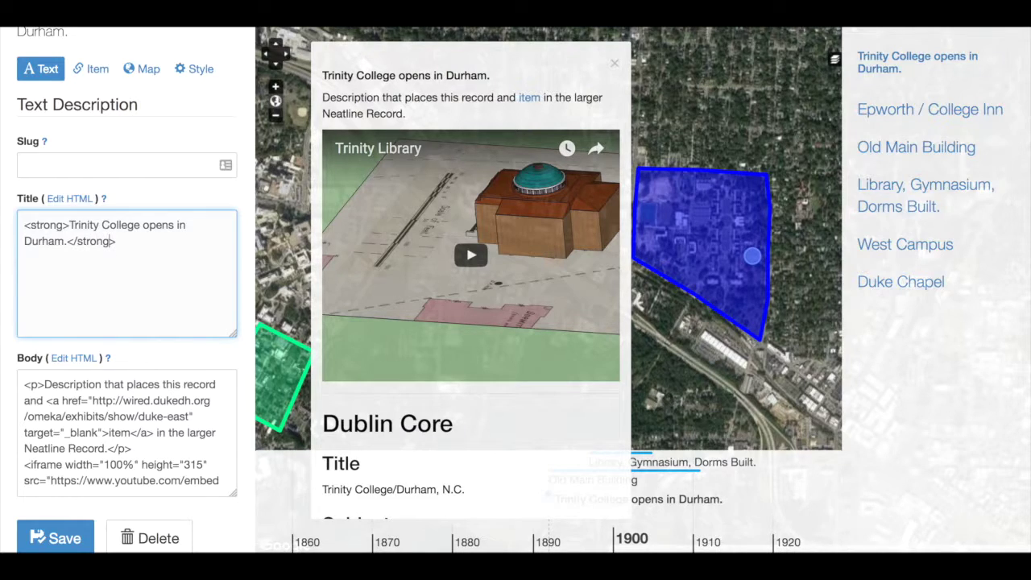
pyautogui.click(53, 536)
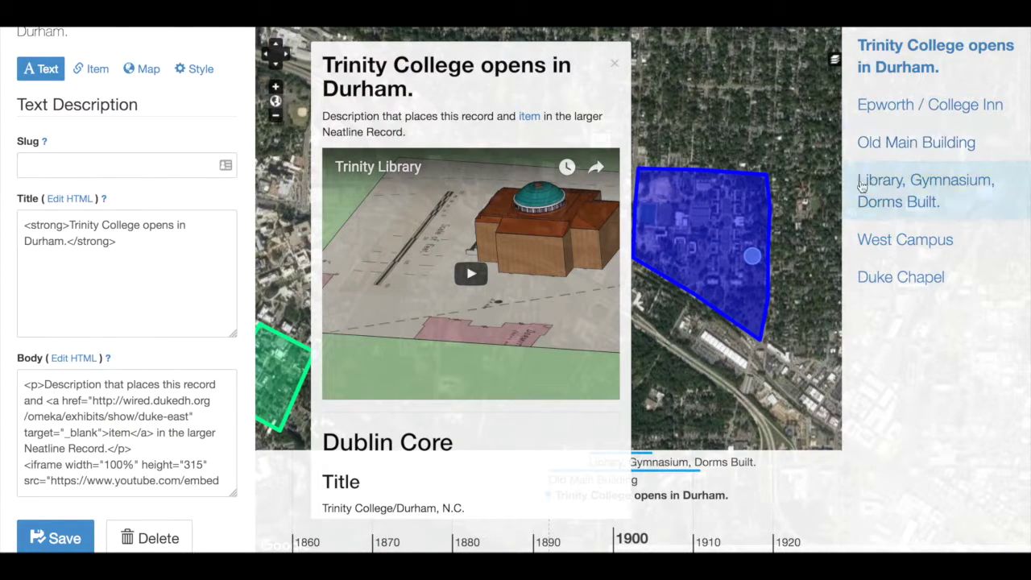
pyautogui.scroll(1, 196, 99)
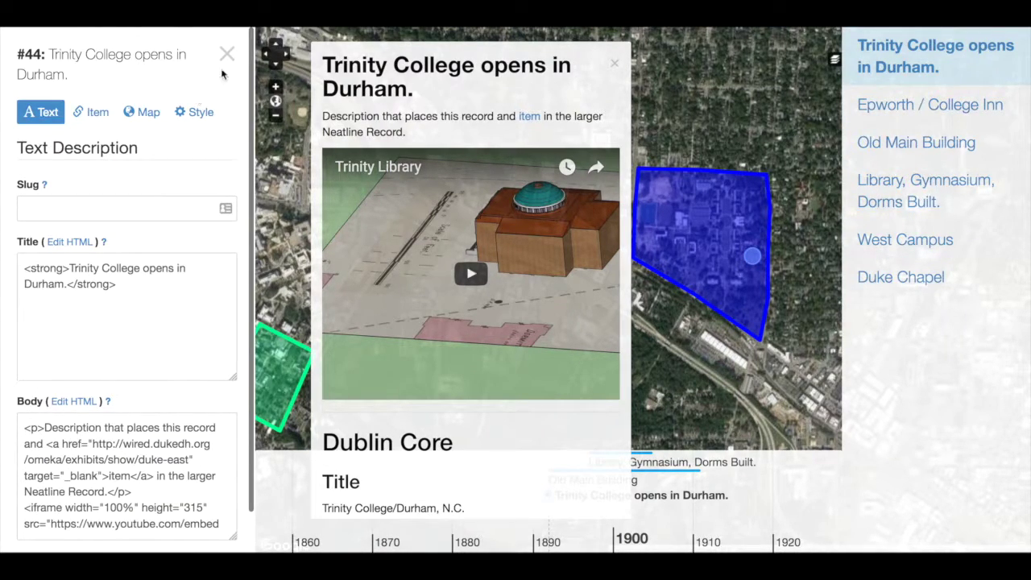
pyautogui.click(227, 53)
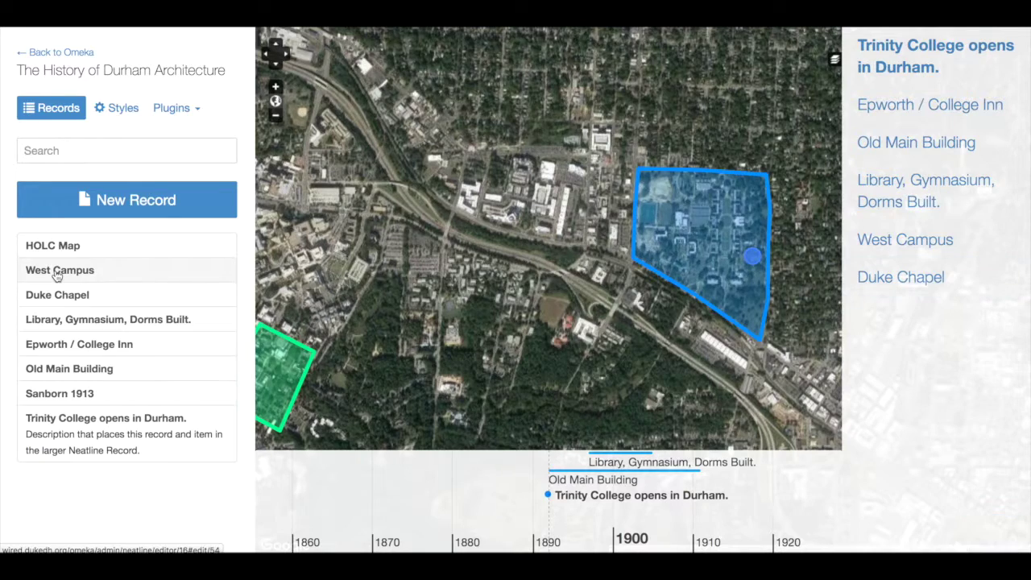
# Open West Campus, set its title to <strong>West Campus</strong>, and save.
pyautogui.click(56, 272)
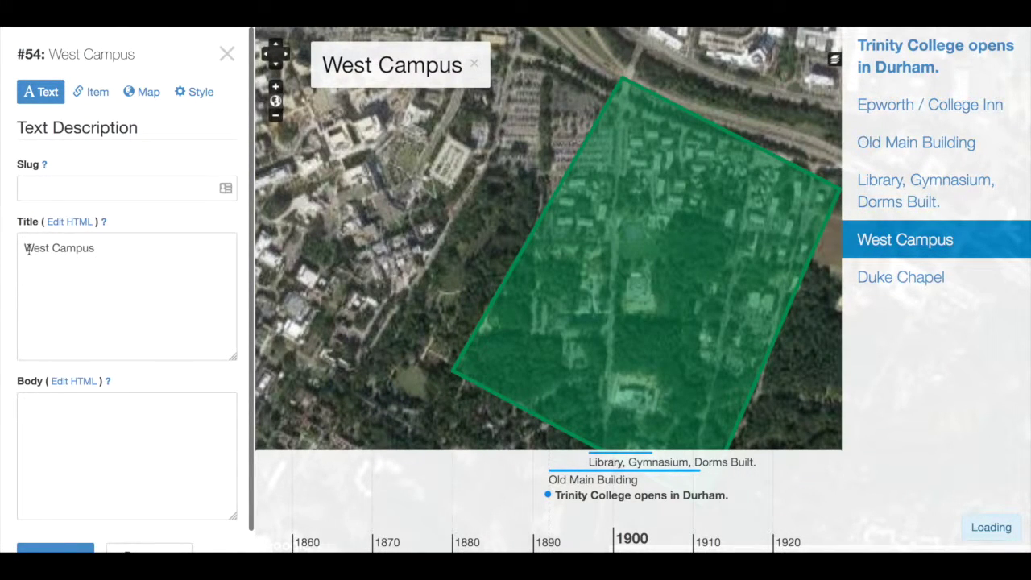
pyautogui.click(26, 249)
pyautogui.write('<strong>West Campus')
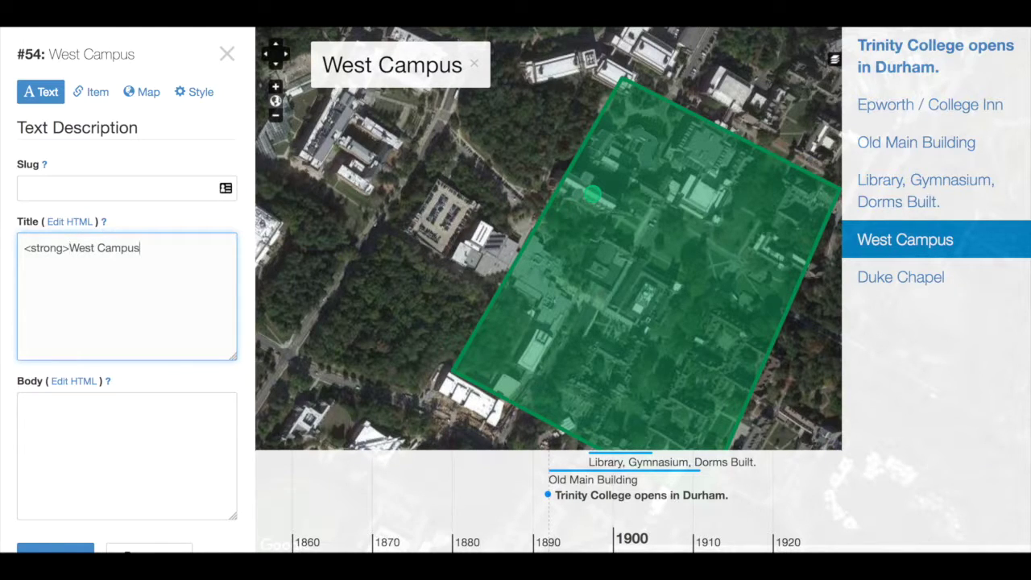
pyautogui.write('</strong>')
pyautogui.scroll(-1, 78, 383)
pyautogui.click(58, 544)
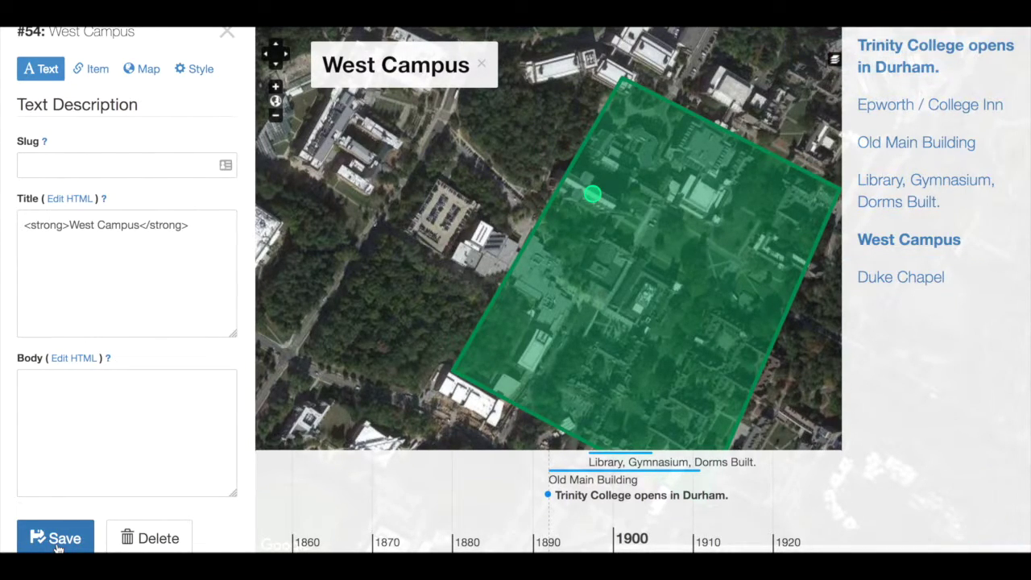
# Italicize 'West Campus' in the title's rich-text editor and save the bold-italic title.
pyautogui.click(70, 199)
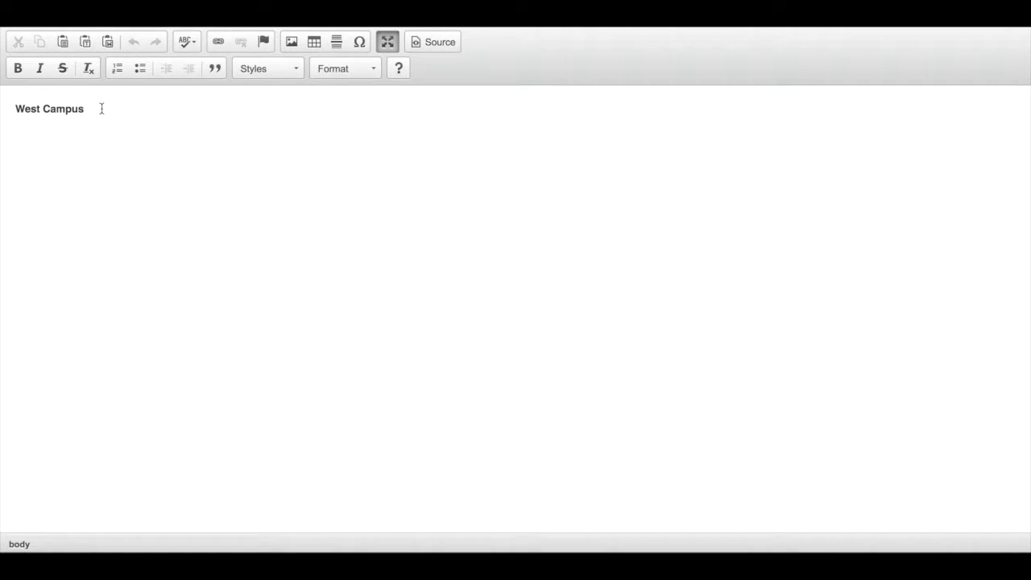
pyautogui.moveTo(86, 109); pyautogui.dragTo(2, 112)
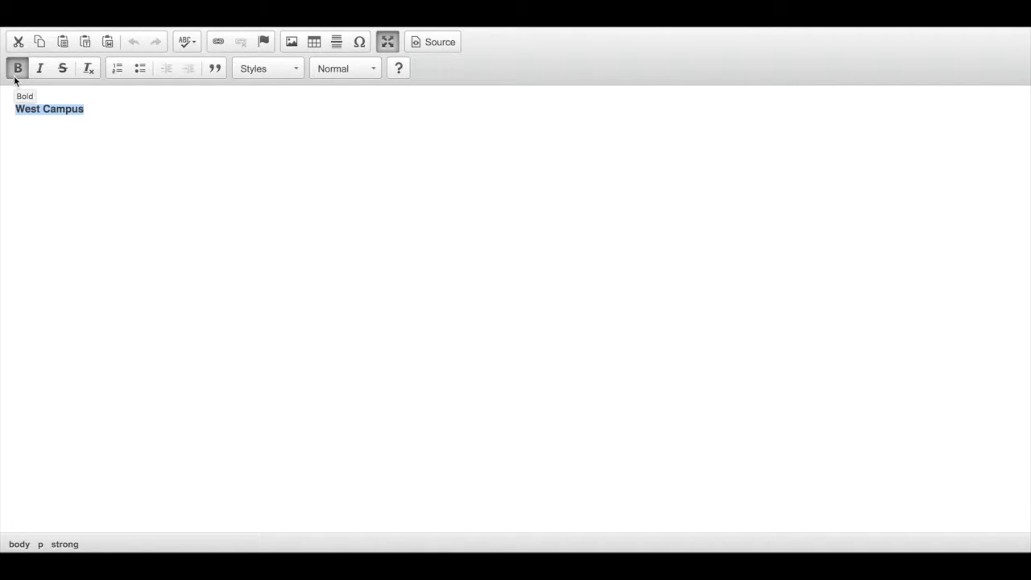
pyautogui.click(38, 68)
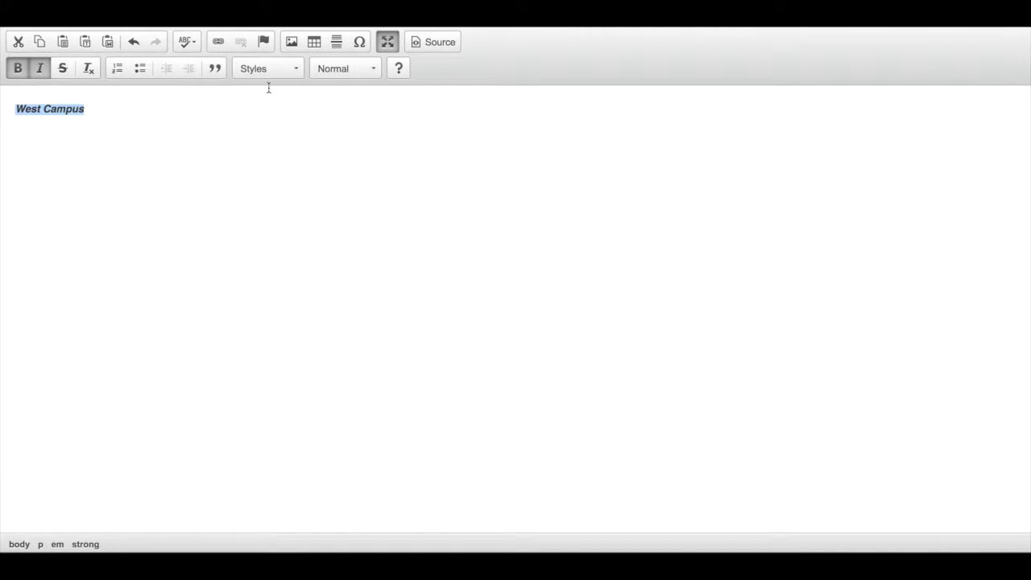
pyautogui.click(379, 48)
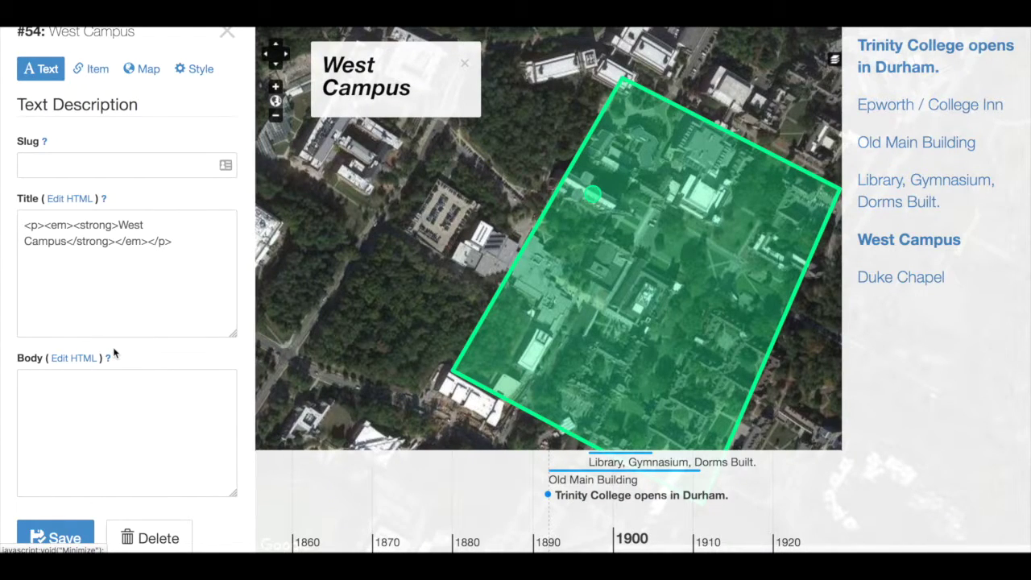
pyautogui.click(46, 531)
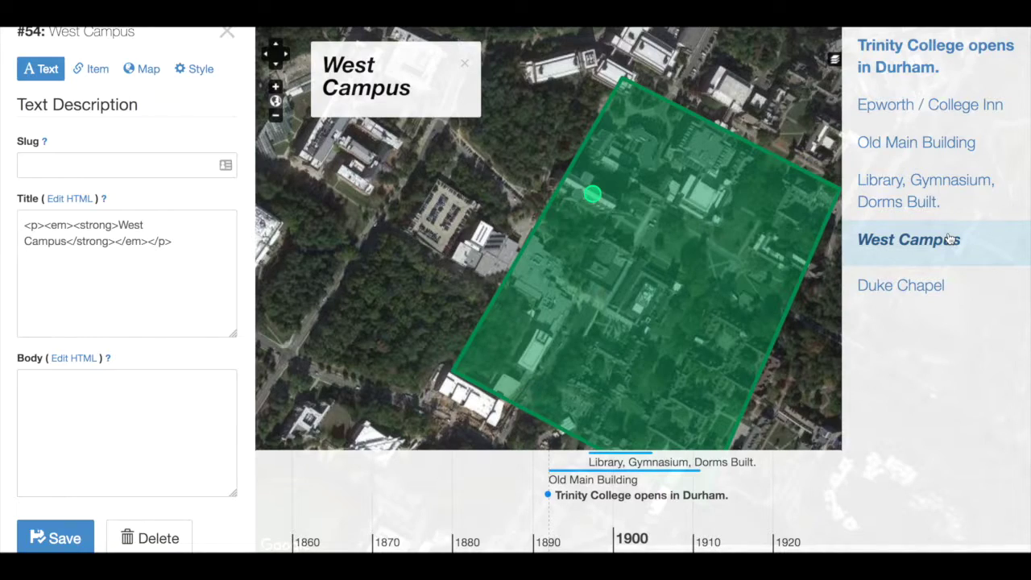
# Show the Trinity College opens in Durham. popup and close the West Campus editor.
pyautogui.click(920, 69)
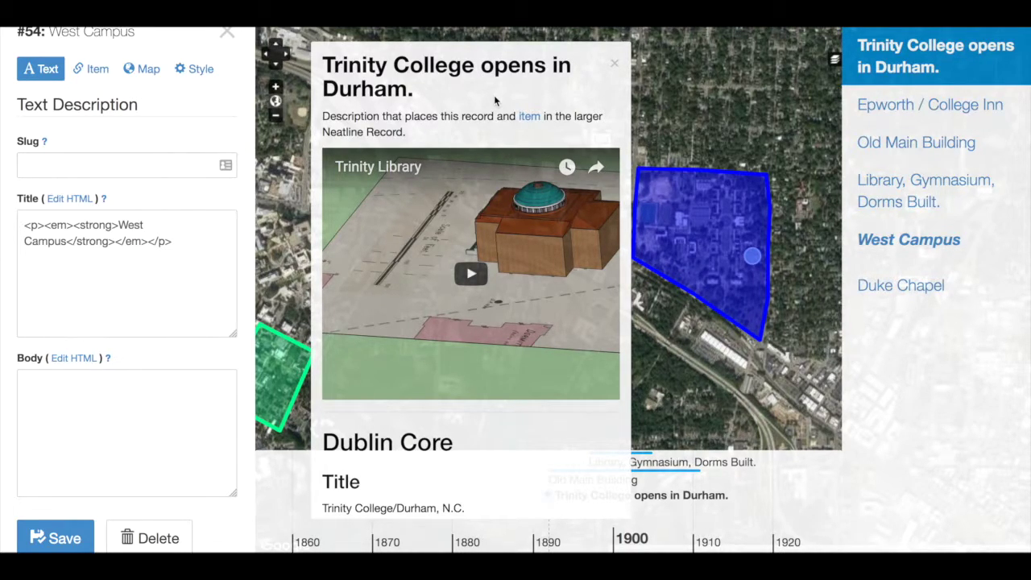
pyautogui.scroll(1, 168, 133)
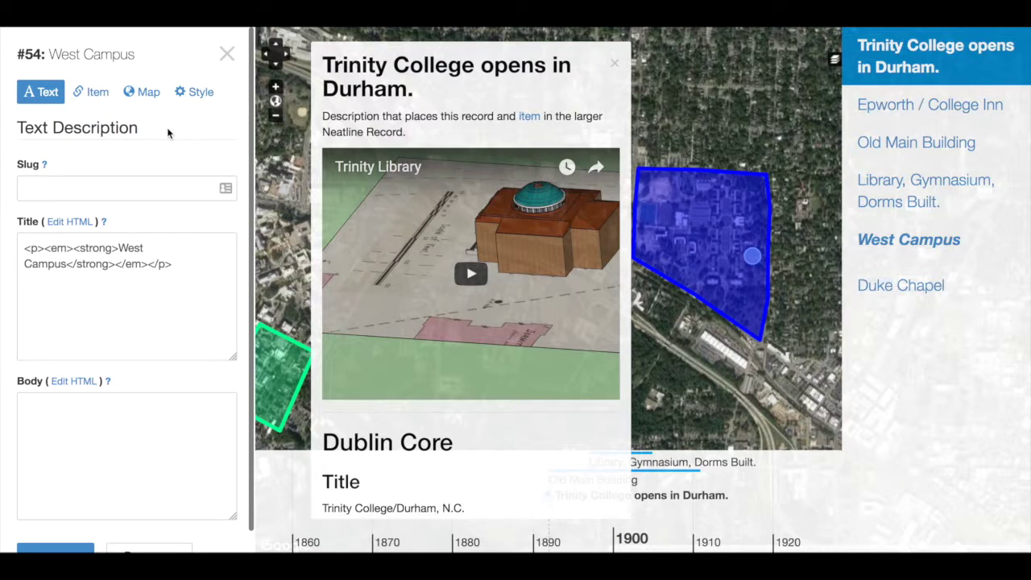
pyautogui.click(229, 53)
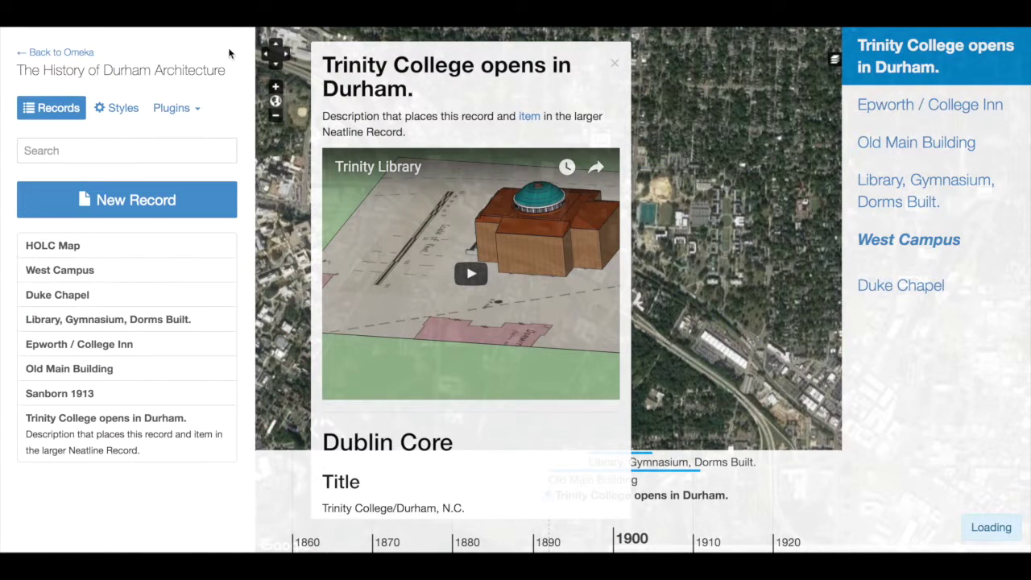
# Open record #44's body in full-window HTML source and add blank lines between the paragraphs.
pyautogui.click(29, 432)
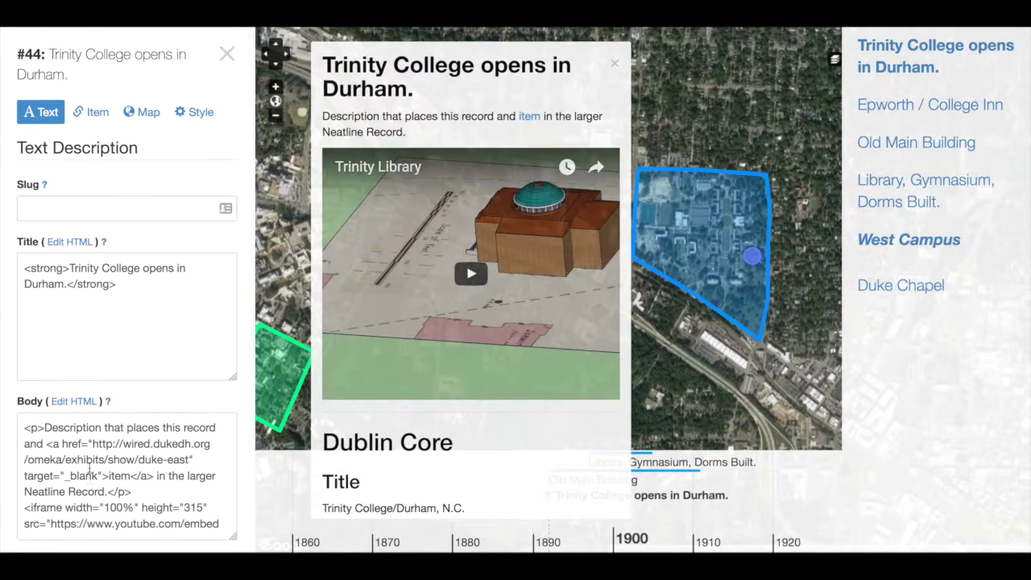
pyautogui.click(83, 409)
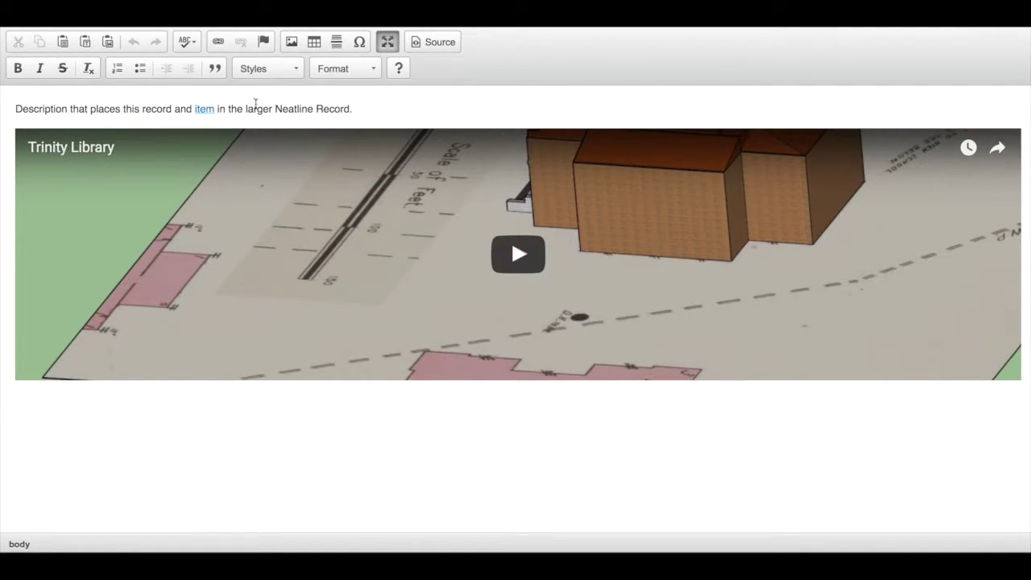
pyautogui.click(435, 44)
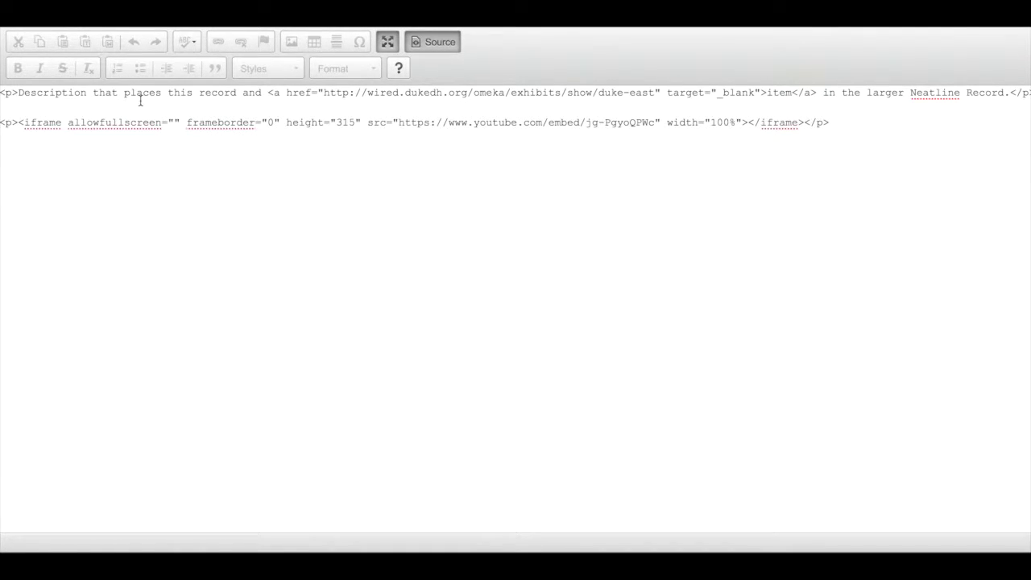
pyautogui.click(28, 108)
pyautogui.press('Return')
pyautogui.press('Return')
pyautogui.press('Return')
pyautogui.press('Return')
pyautogui.press('Return')
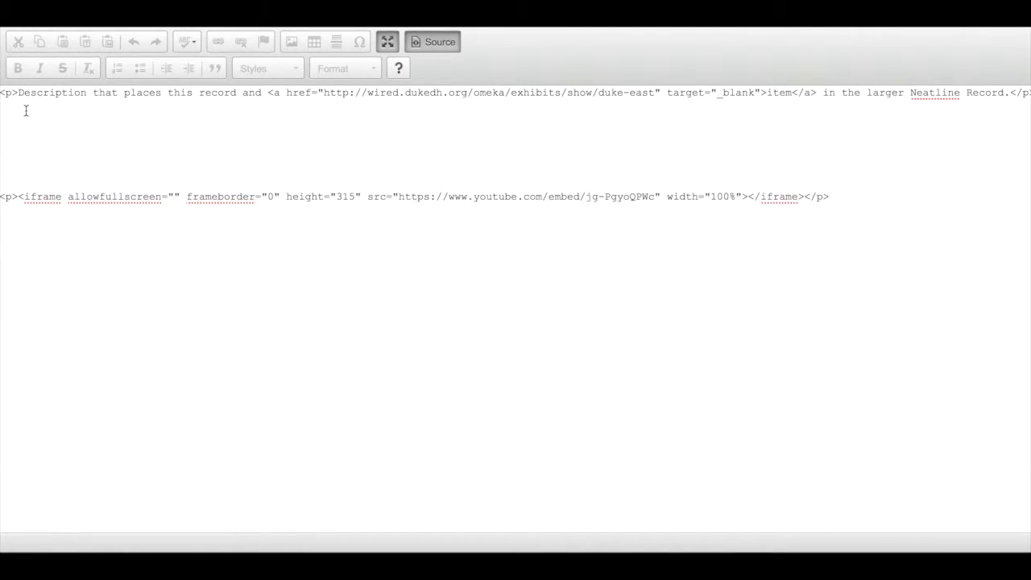
pyautogui.click(1009, 92)
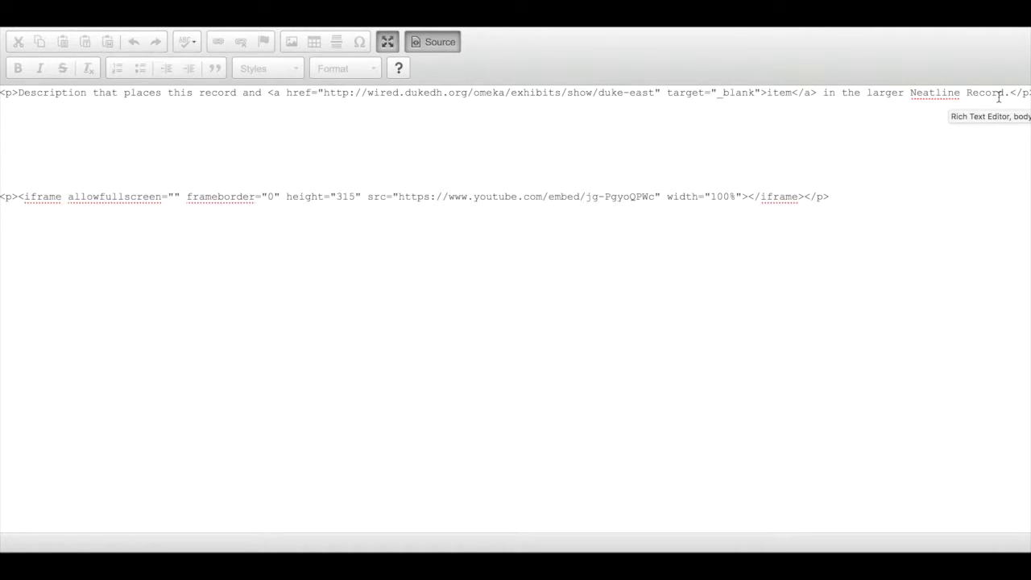
# Append <a href="#footnote-1"><sup>1</sup></a> right after 'Record.' and start a <p id=" line below.
pyautogui.press('Return')
pyautogui.press('Return')
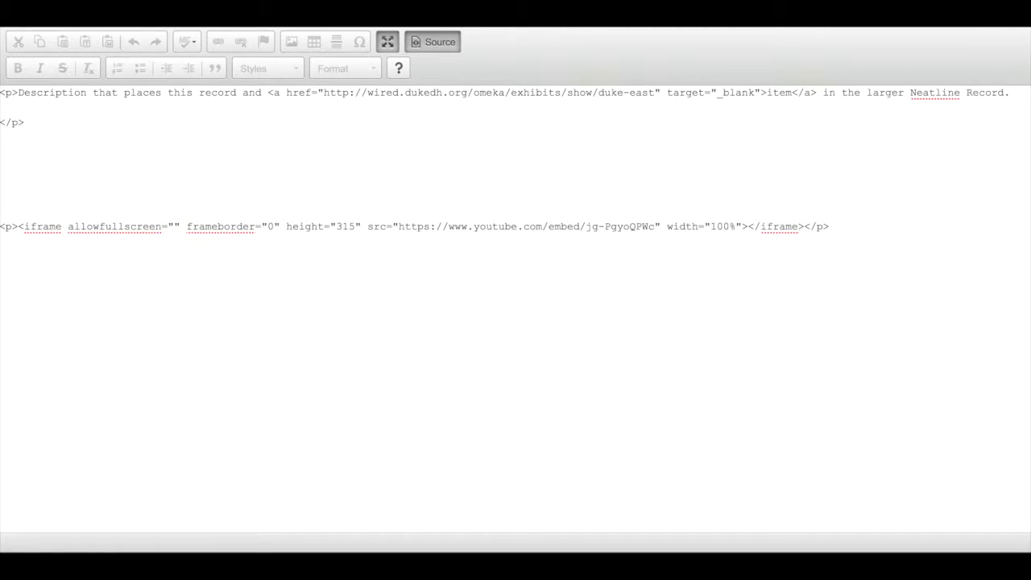
pyautogui.press('Return')
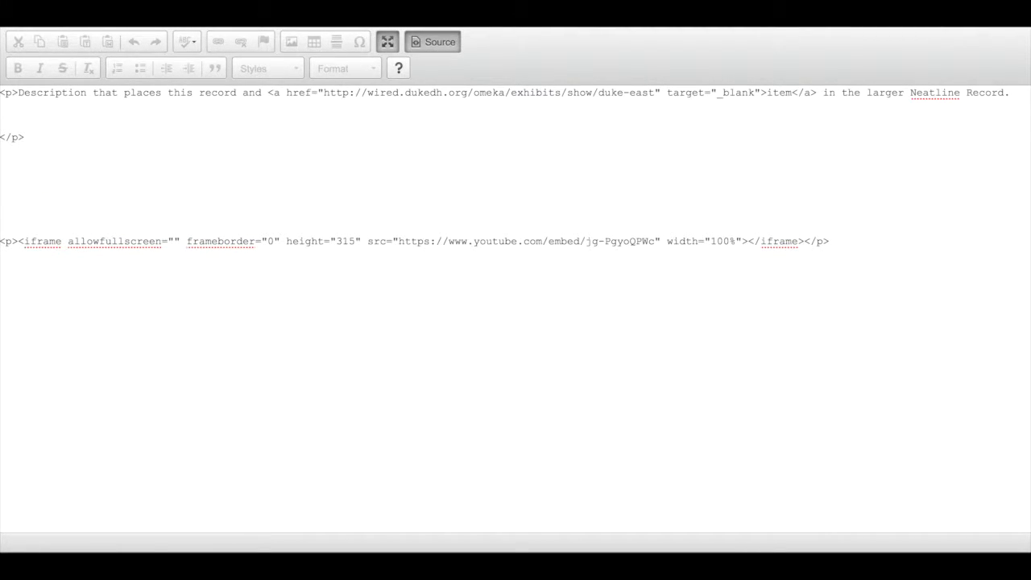
pyautogui.write('<a href-')
pyautogui.press('BackSpace')
pyautogui.write('="#')
pyautogui.write('footnote-1')
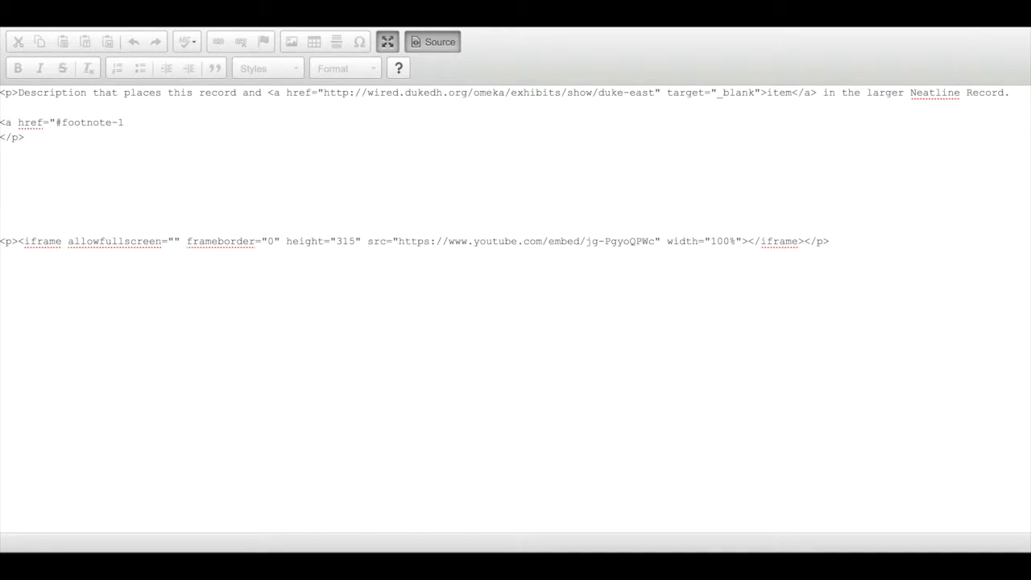
pyautogui.write('"><sup>1')
pyautogui.write('</sup></a>')
pyautogui.press('Home')
pyautogui.press('BackSpace')
pyautogui.press('BackSpace')
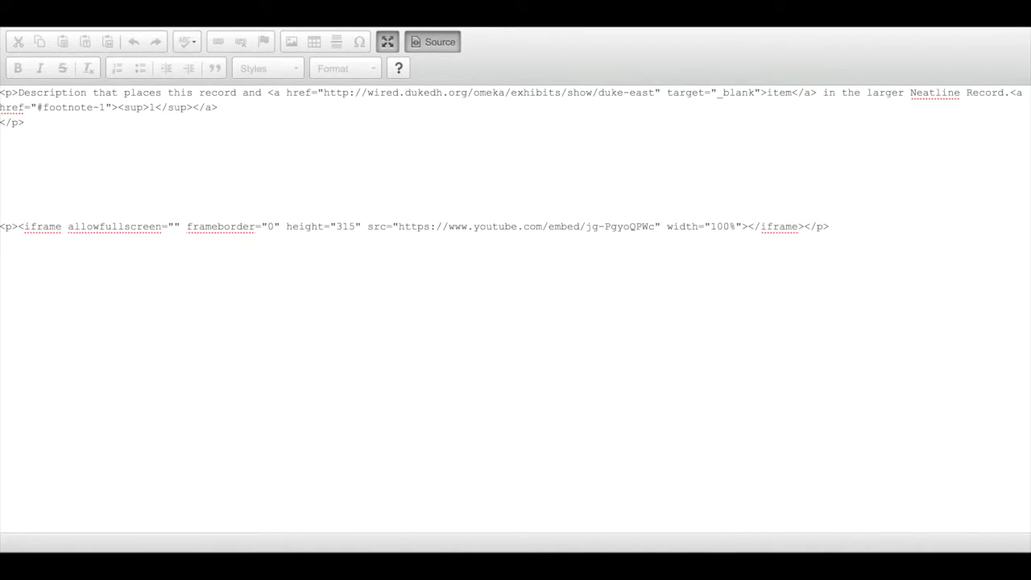
pyautogui.press('Return')
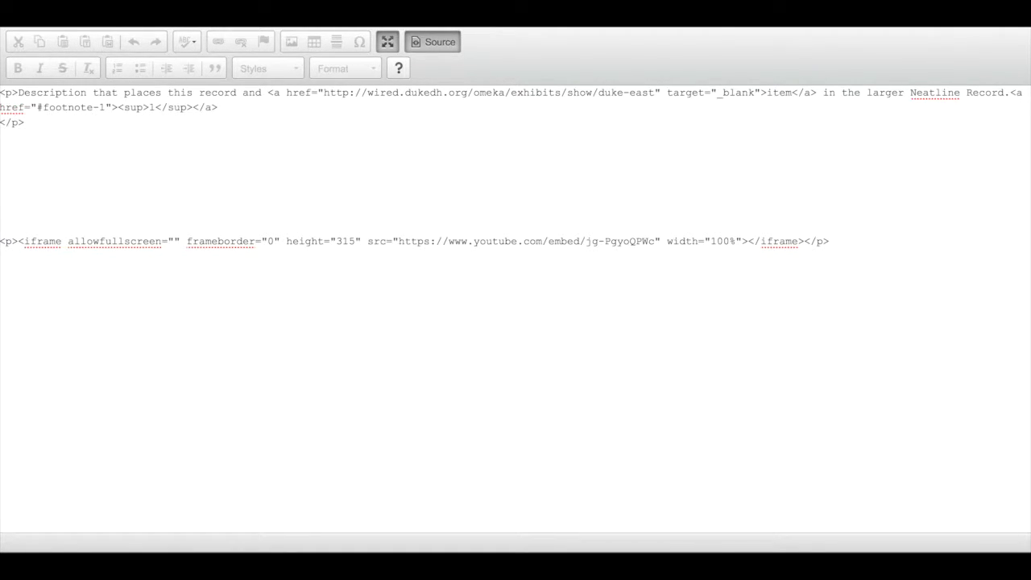
pyautogui.write('<p id="')
# Finish the footnote as <p id="footnote-1">1. Footnote</p> and check it matches the superscript link.
pyautogui.write('footnote-1">1. Footnote</p>')
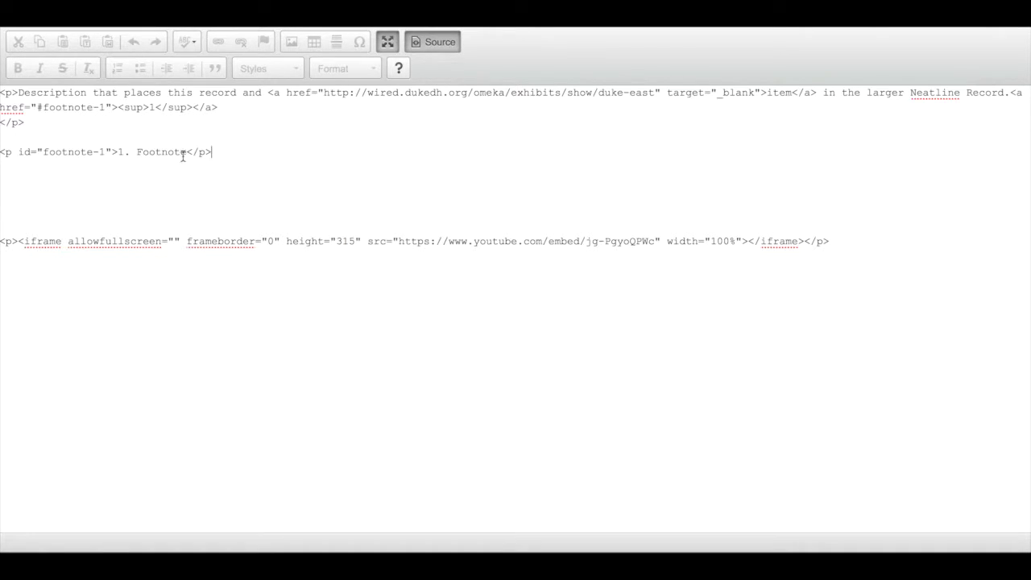
pyautogui.moveTo(186, 153); pyautogui.dragTo(115, 158)
pyautogui.click(116, 153)
pyautogui.moveTo(116, 153); pyautogui.dragTo(1, 153)
pyautogui.click(151, 107)
pyautogui.write('1')
pyautogui.moveTo(149, 107); pyautogui.dragTo(1, 107)
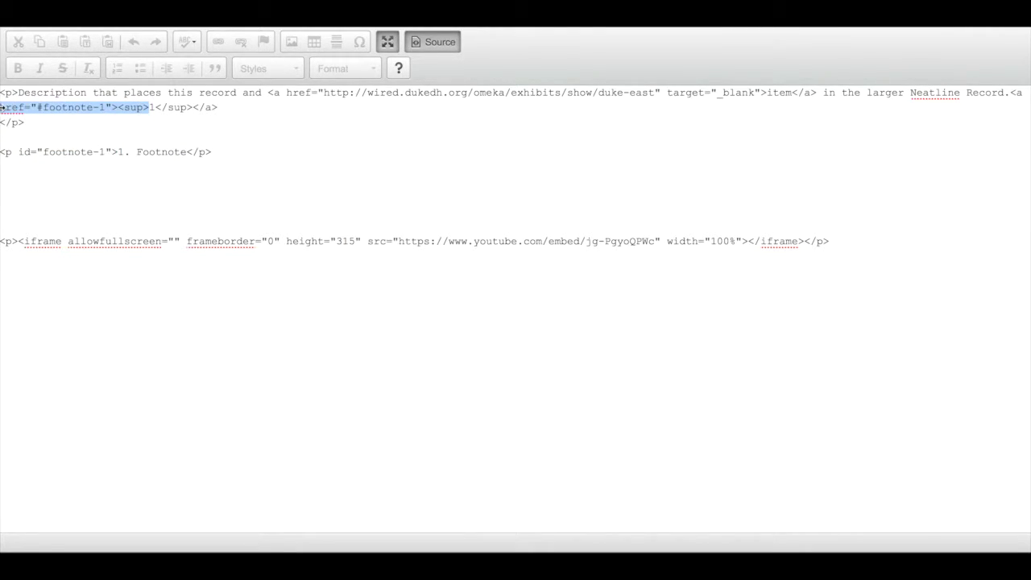
pyautogui.click(144, 173)
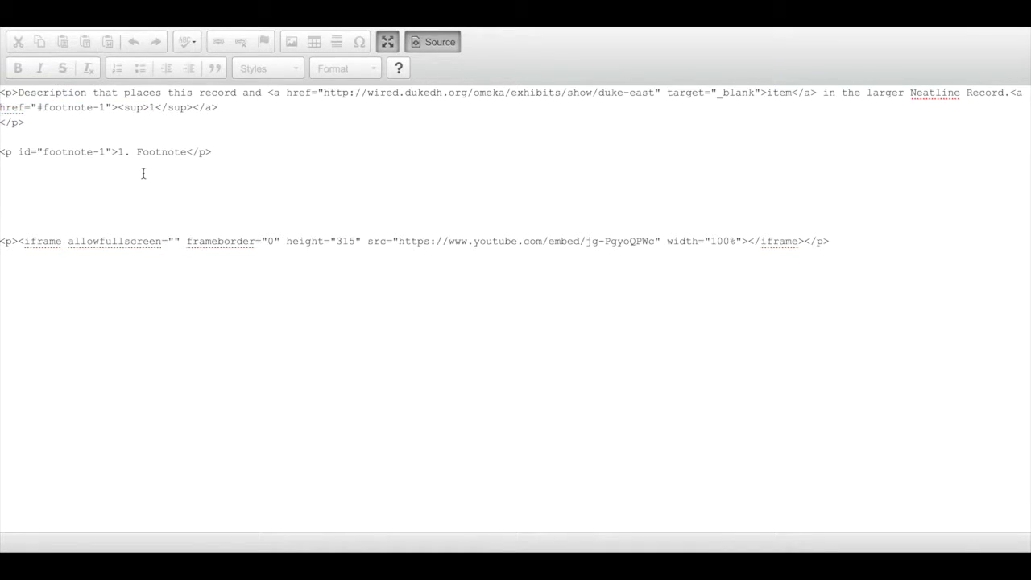
# Paste a hyphen divider line into the body, save, and check the '1. Footnote' line in the popup.
pyautogui.click(384, 47)
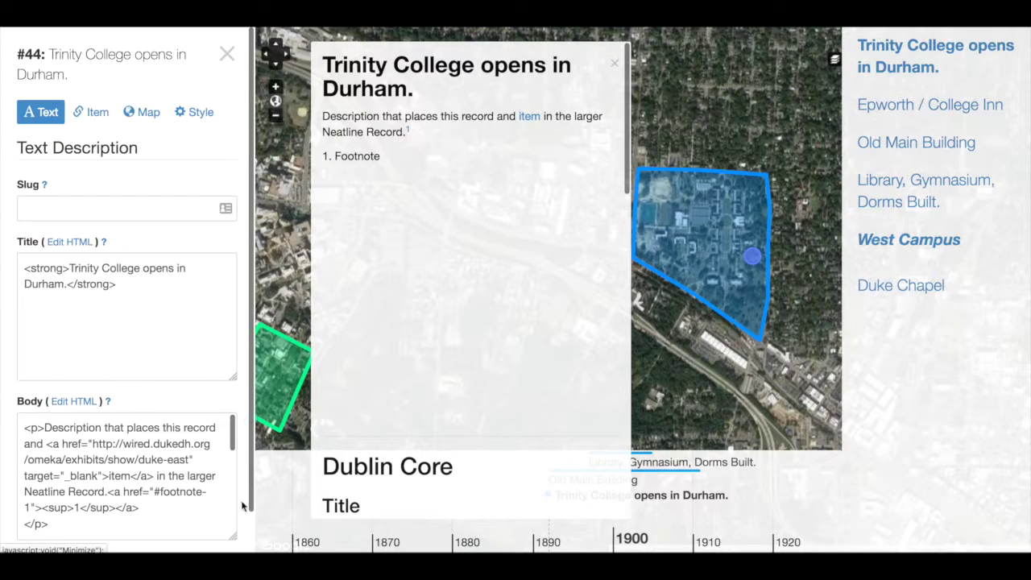
pyautogui.write('<p><iframe allowfullscreen="" frameborder="0" height="315" src="https://www.youtube.com/embed/jg-PgyoQPWc" width="100%"></iframe></p>')
pyautogui.scroll(-1, 249, 505)
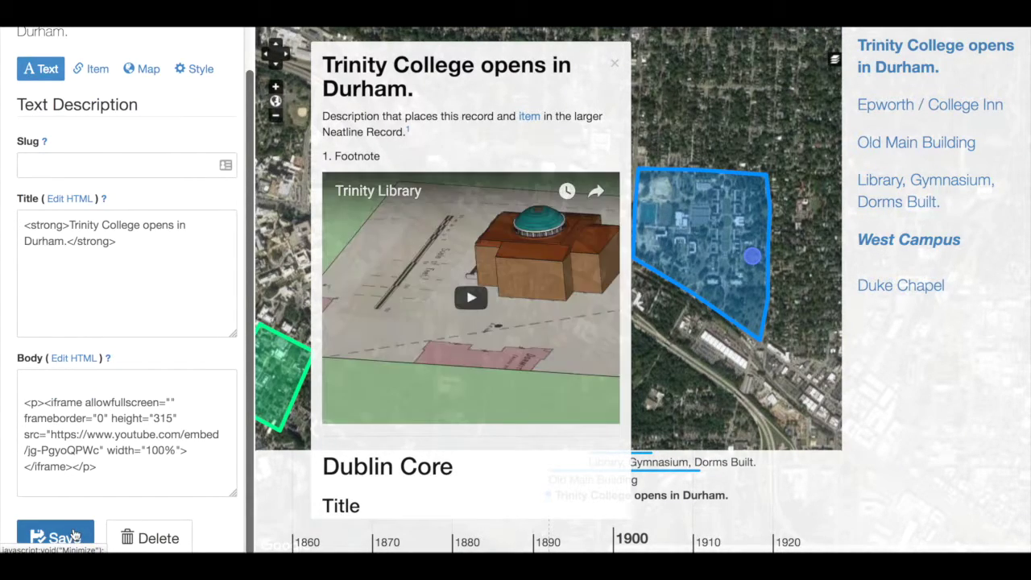
pyautogui.click(73, 536)
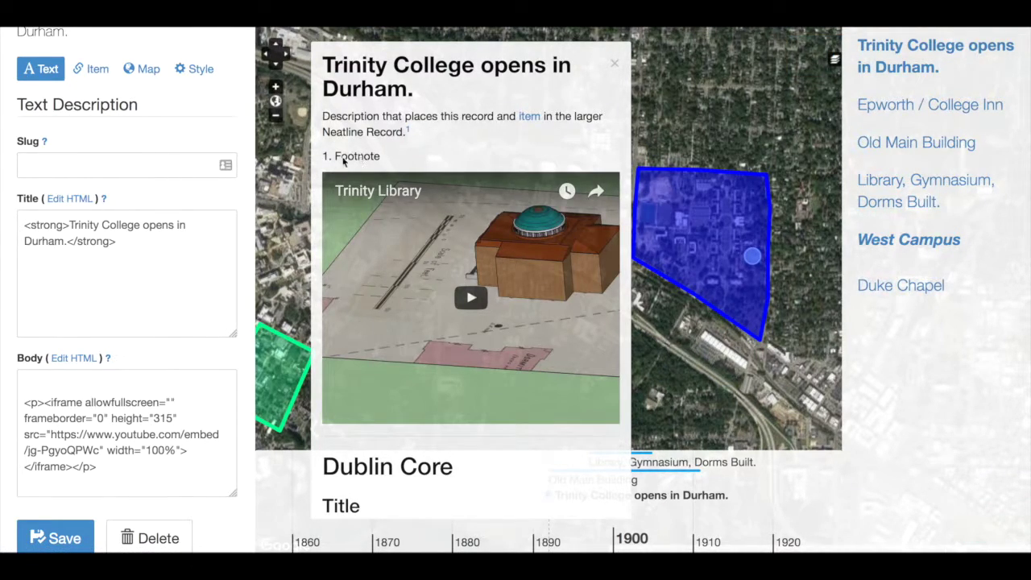
pyautogui.scroll(-2, 409, 133)
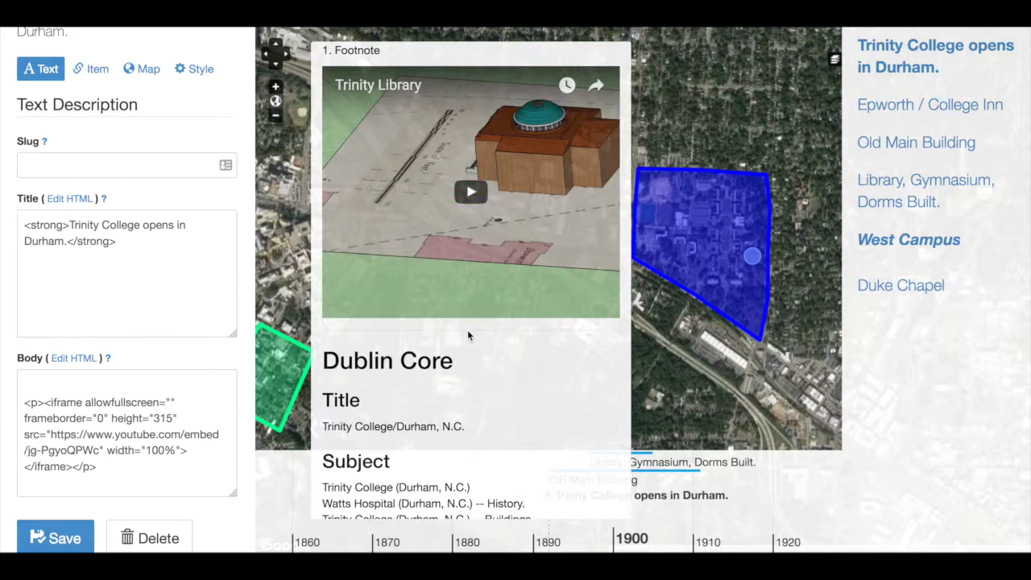
pyautogui.scroll(2, 379, 135)
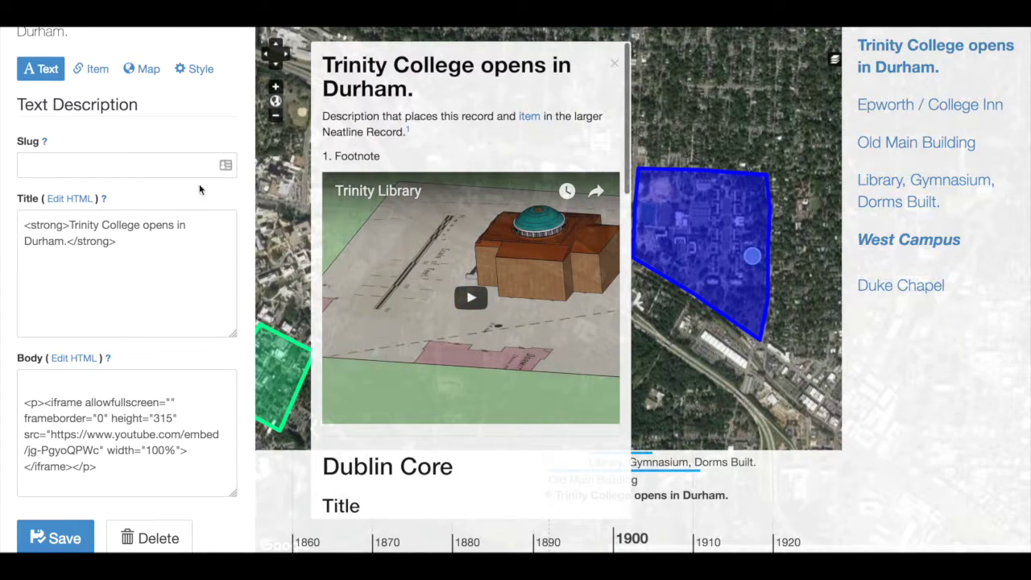
pyautogui.scroll(-1, 156, 438)
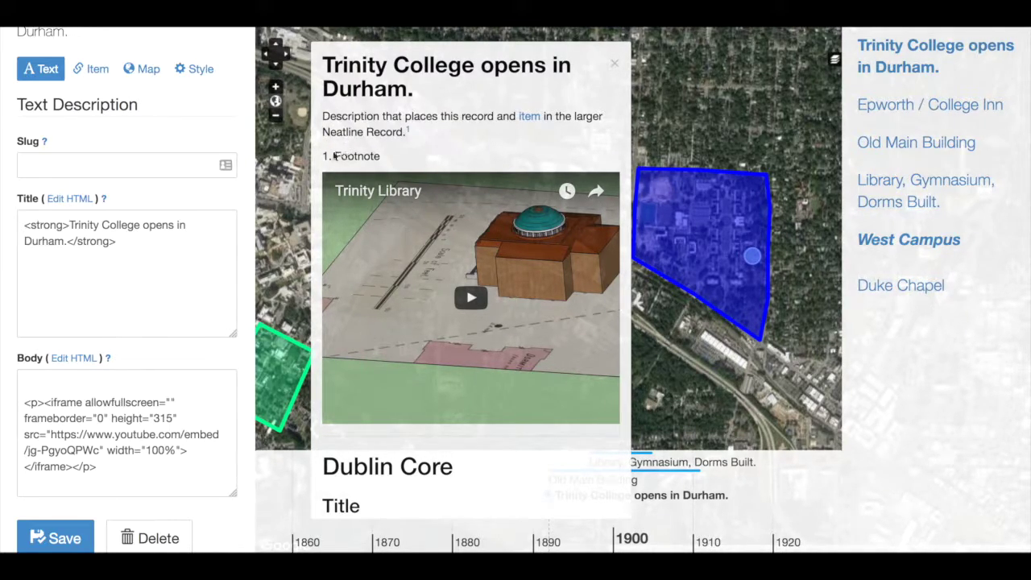
pyautogui.scroll(-3, 62, 449)
# Insert a '------------' hyphen divider line above the footnote paragraph in the Body and save.
pyautogui.click(40, 436)
pyautogui.write('------------')
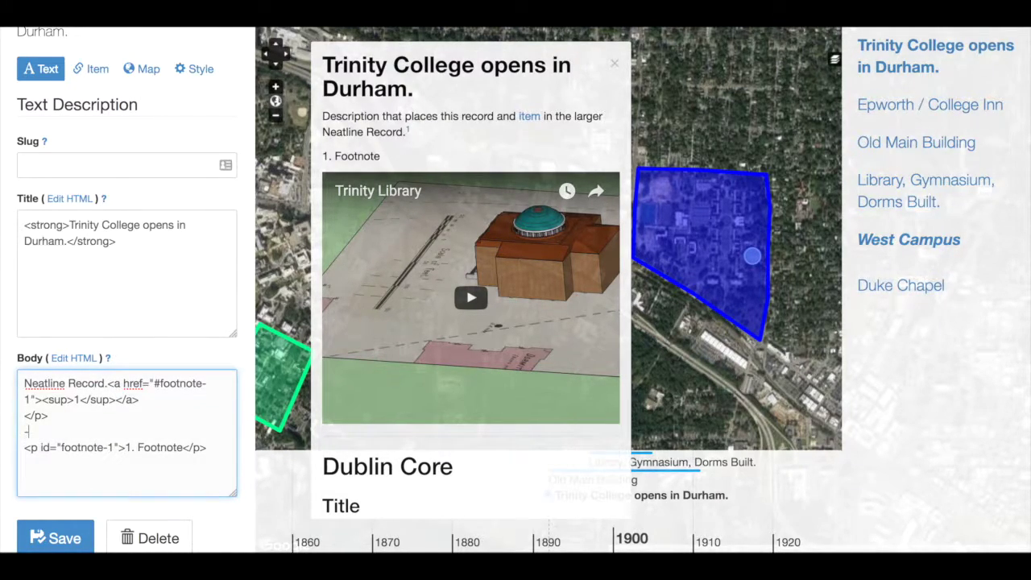
pyautogui.click(44, 533)
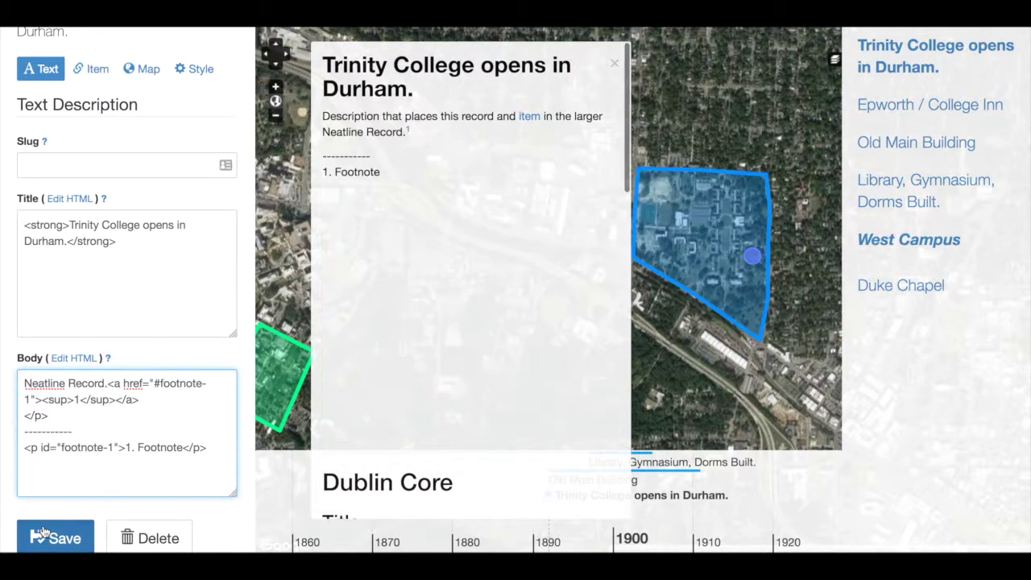